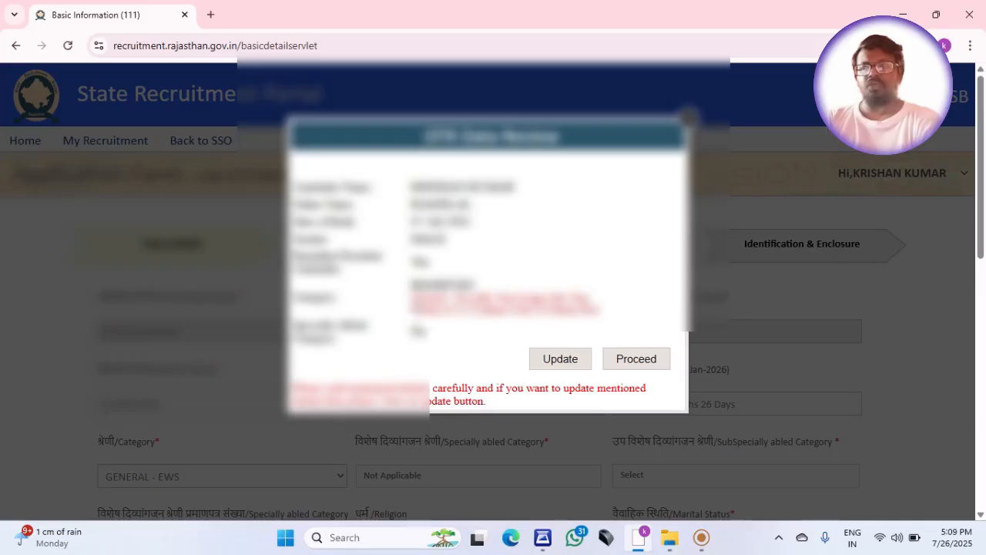
- Proceed past the OTR data review and check the prefilled basic details of the Lab Attendant application
click(637, 360)
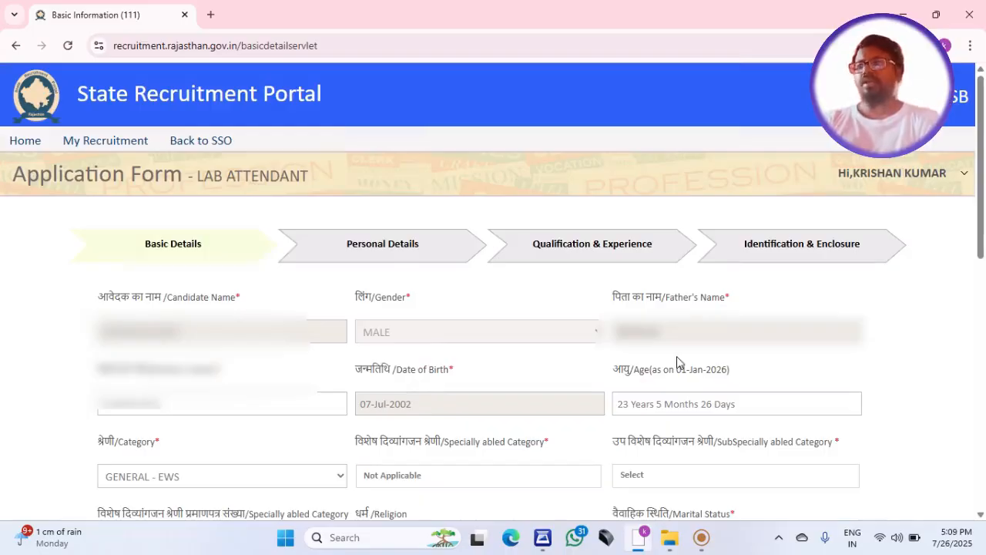
drag(983, 260, 982, 288)
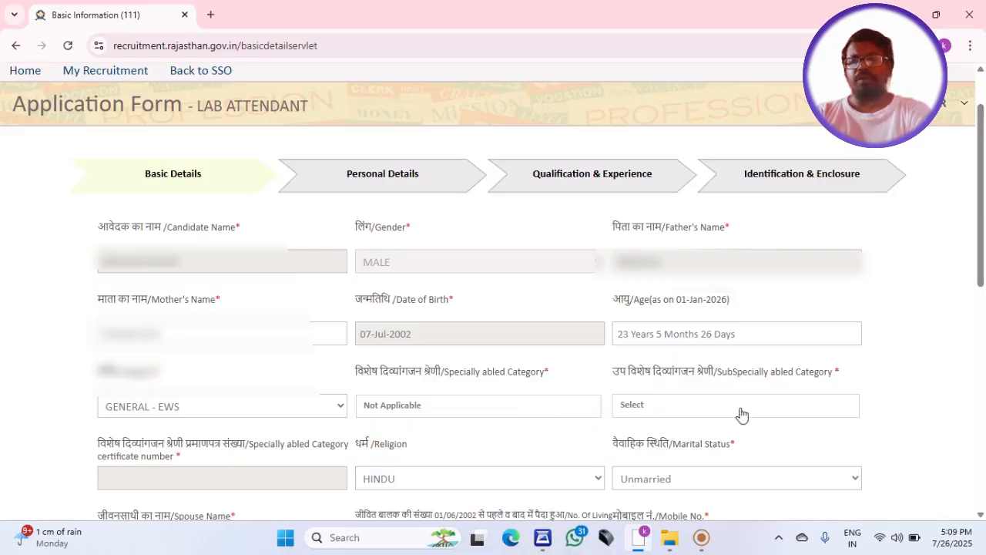
scroll(985, 316, down, 2)
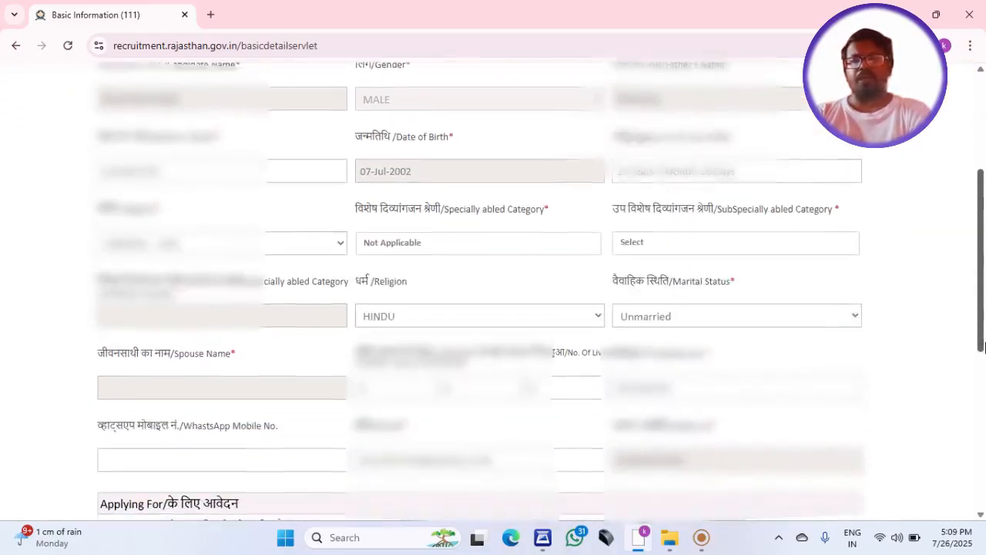
drag(983, 346, 983, 393)
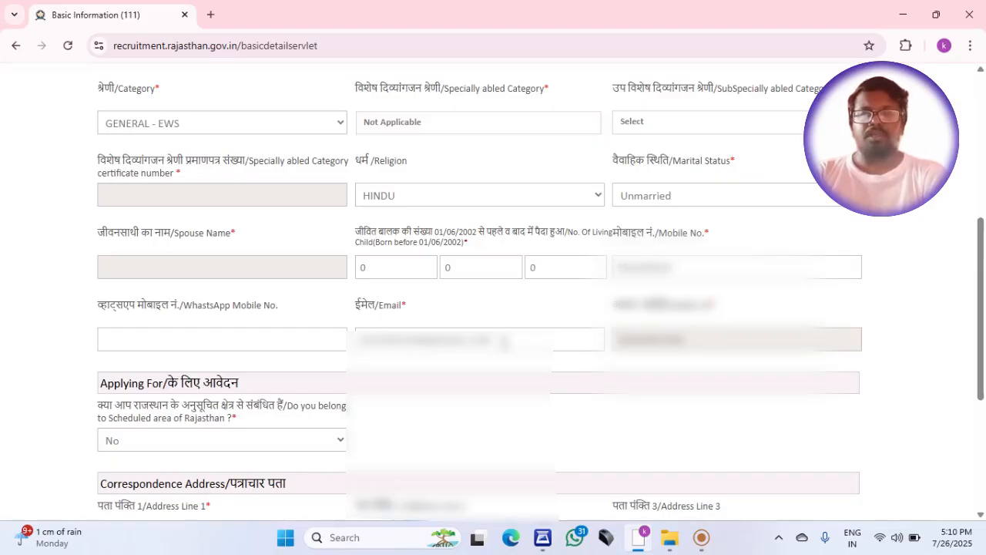
drag(982, 354, 984, 395)
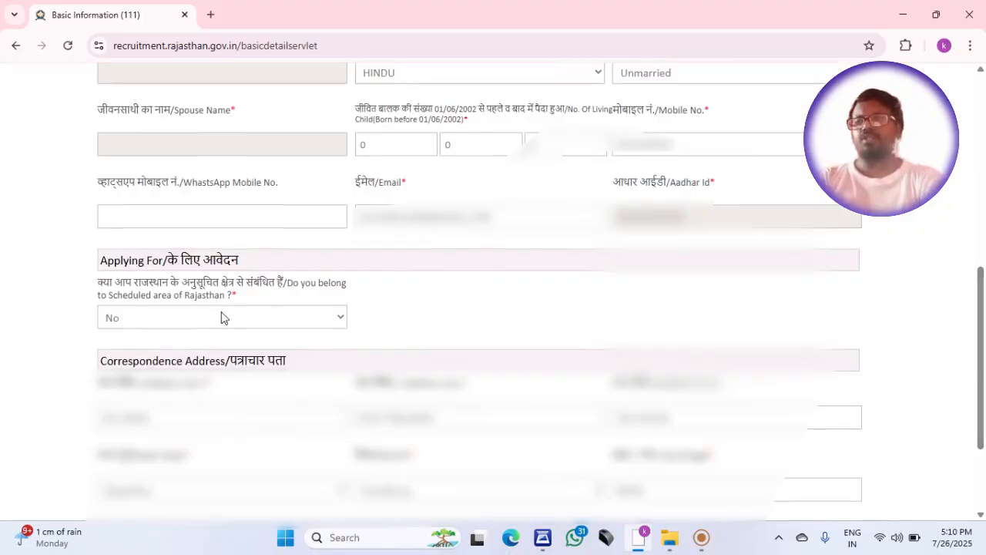
- Keep the Scheduled area of Rajasthan answer as No, submit the basic details and confirm the mobile number and email
click(335, 322)
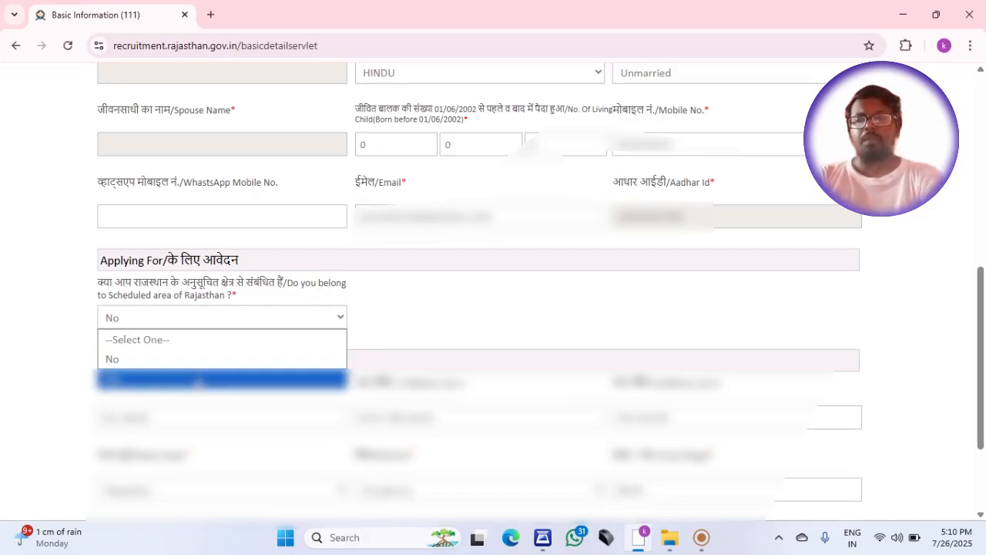
click(470, 301)
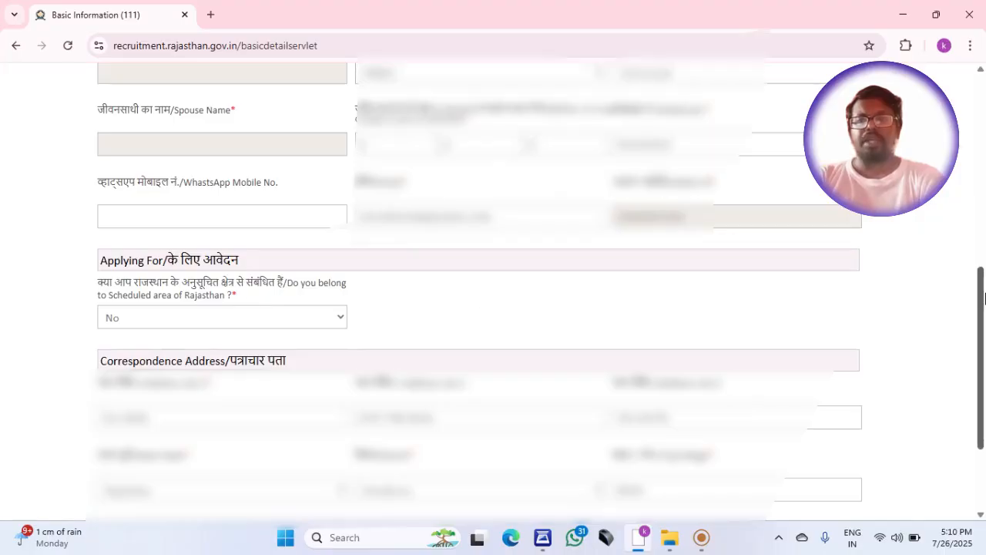
drag(985, 298, 985, 372)
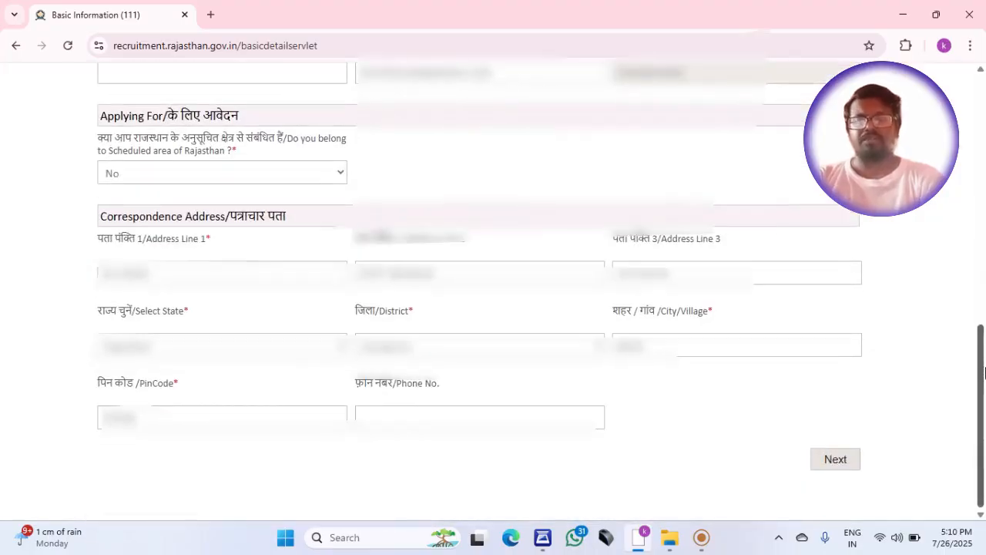
click(852, 461)
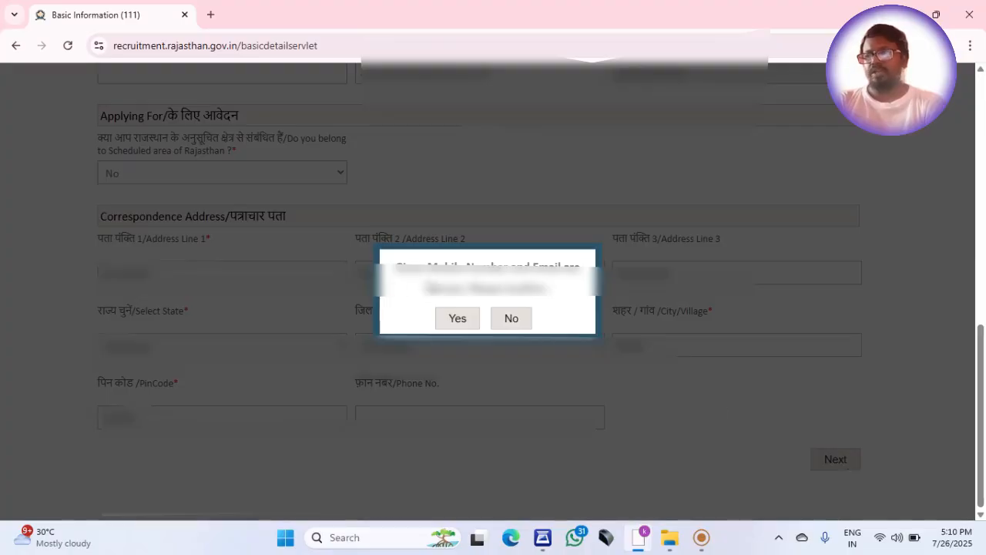
click(457, 318)
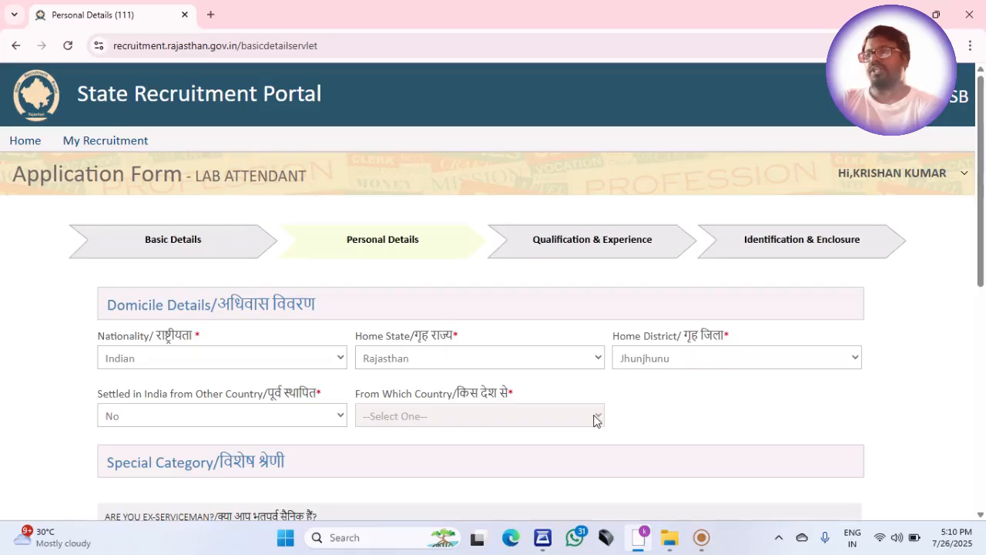
- Set the additional age relaxation to NOT APPLICABLE and continue from the personal details to the qualification section
drag(982, 266, 984, 334)
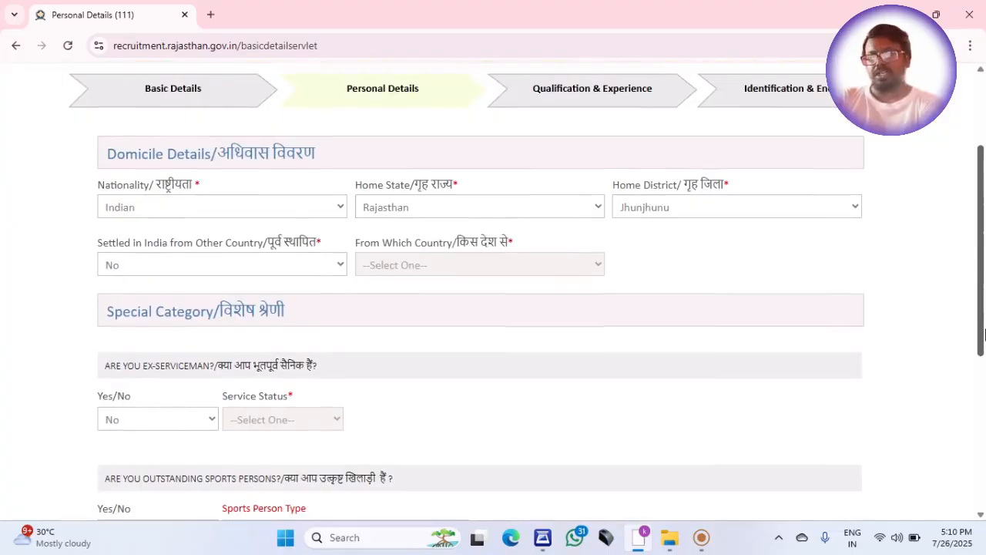
drag(984, 335, 984, 394)
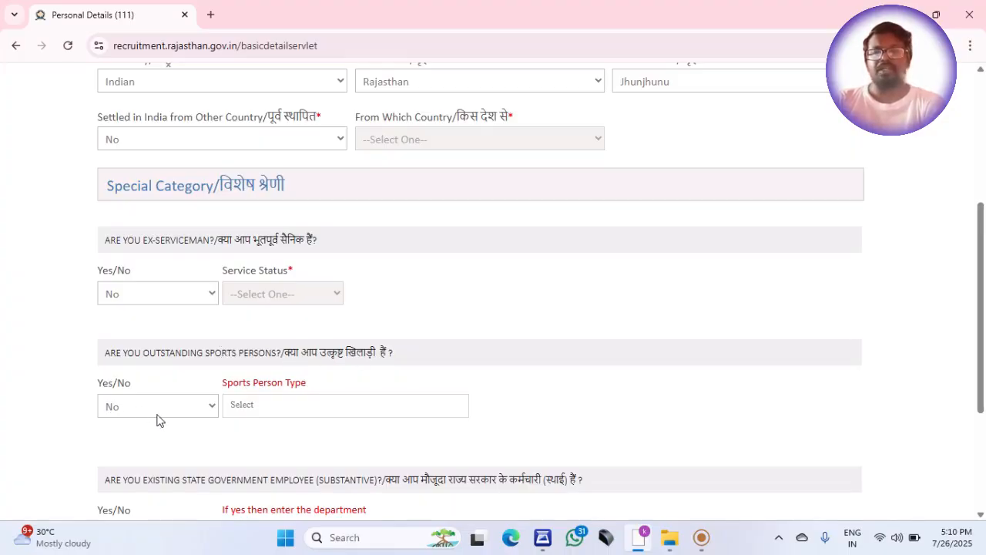
drag(984, 339, 984, 431)
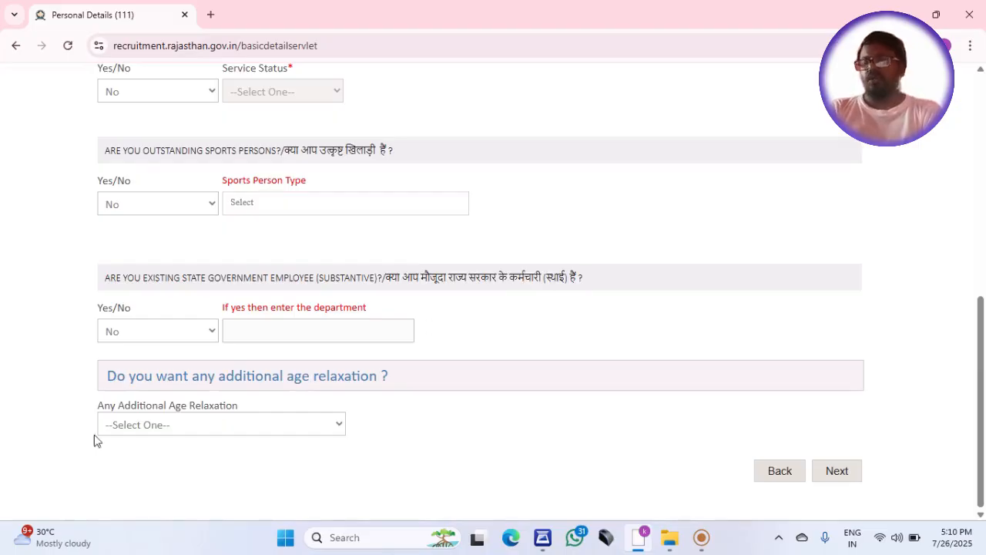
click(331, 426)
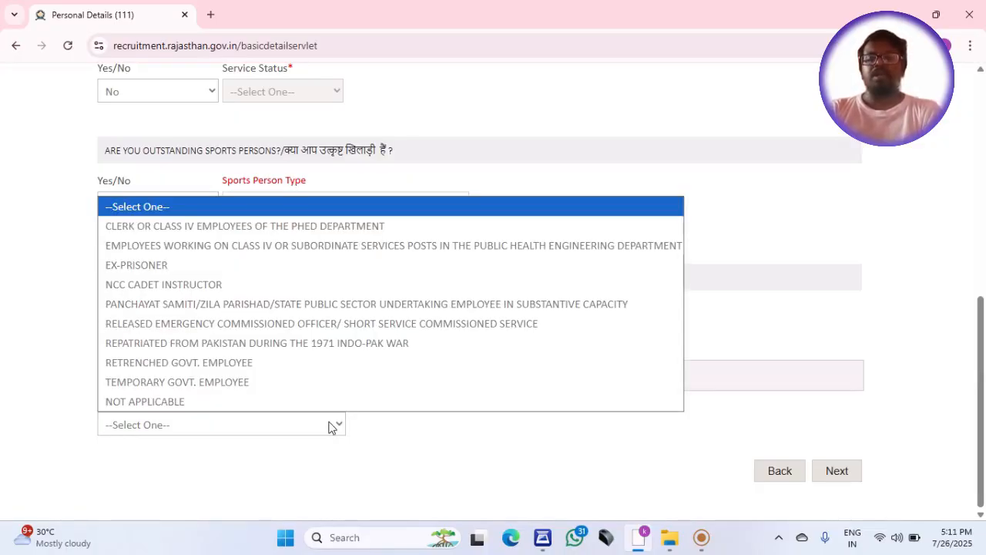
click(285, 401)
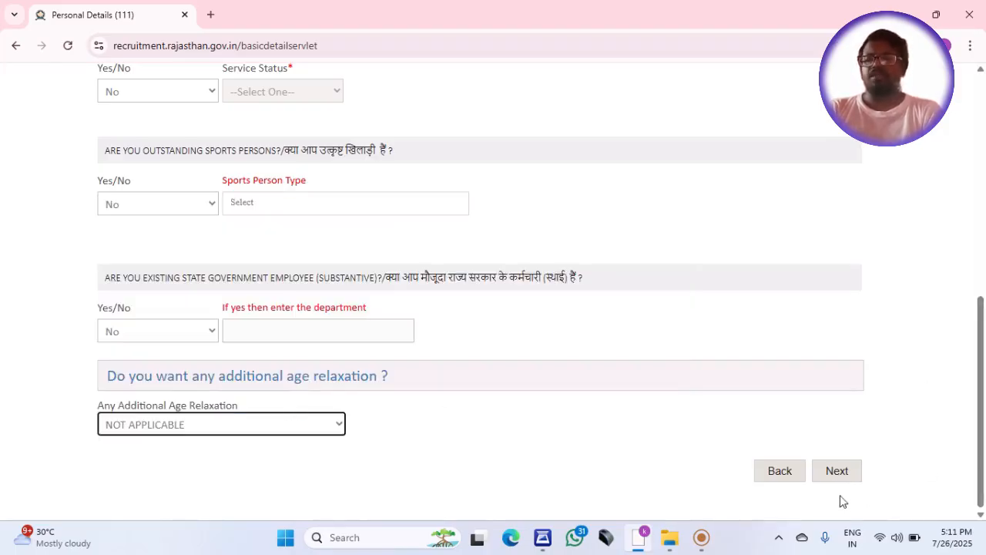
click(841, 474)
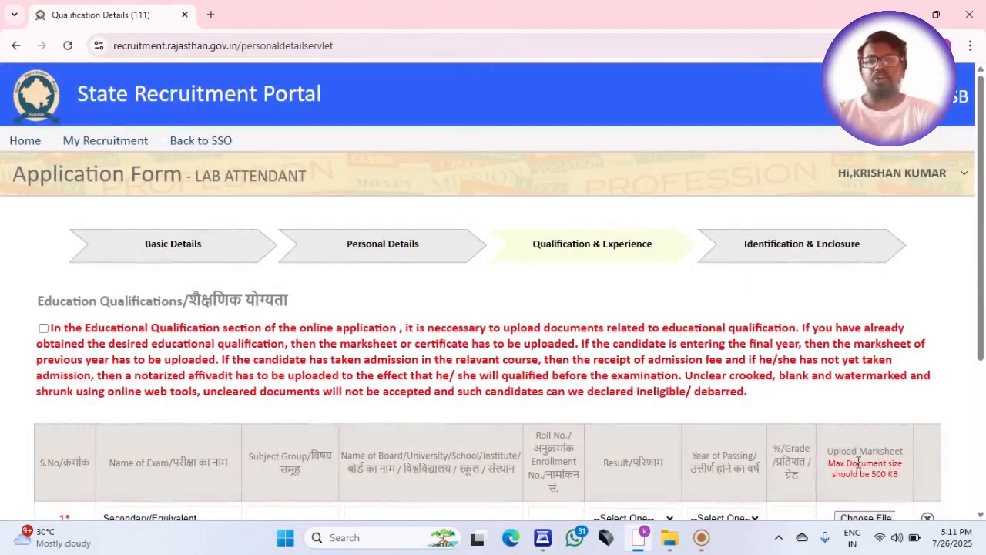
- Enter NOT APPLICABLE as the subject group for the Secondary/Equivalent exam
drag(984, 289, 985, 425)
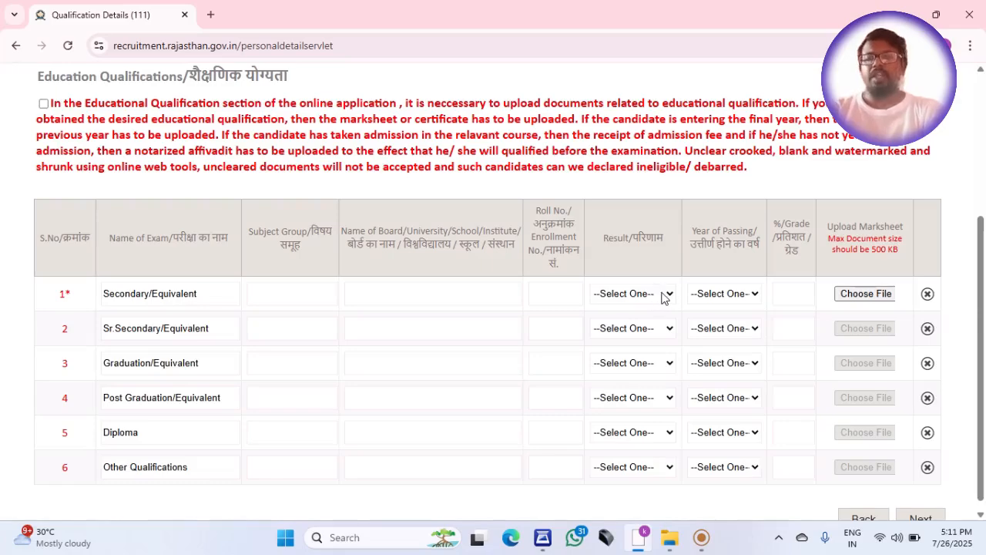
click(549, 291)
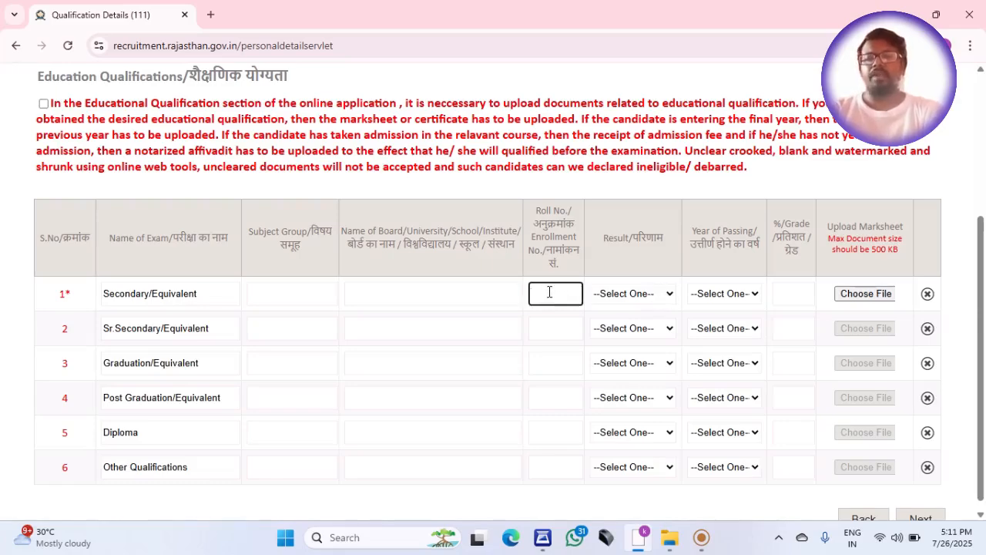
click(295, 296)
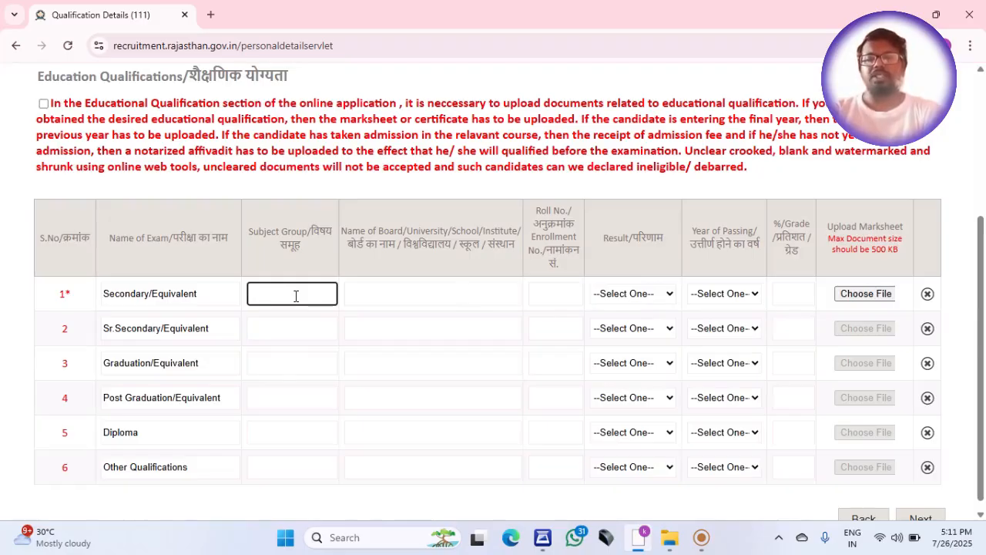
text(N)
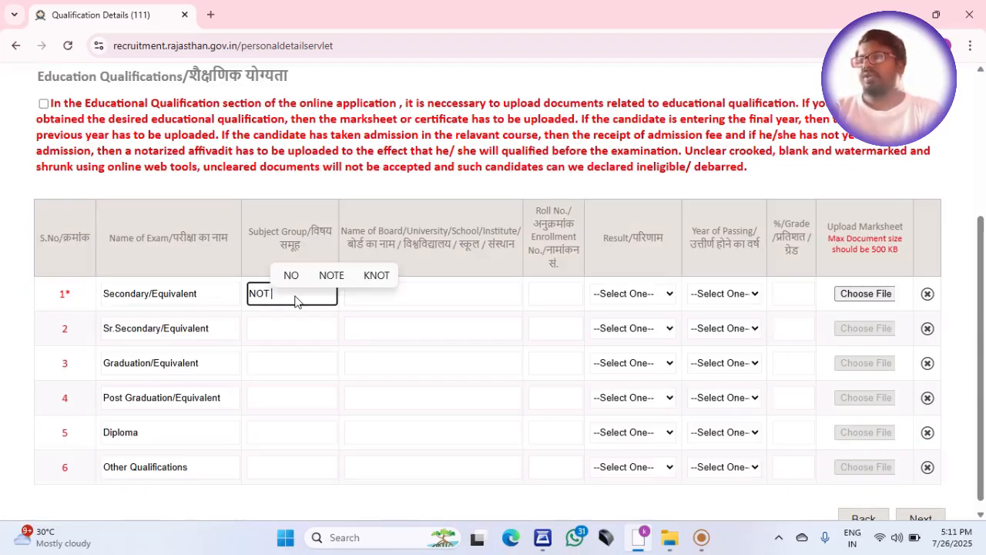
text(OT )
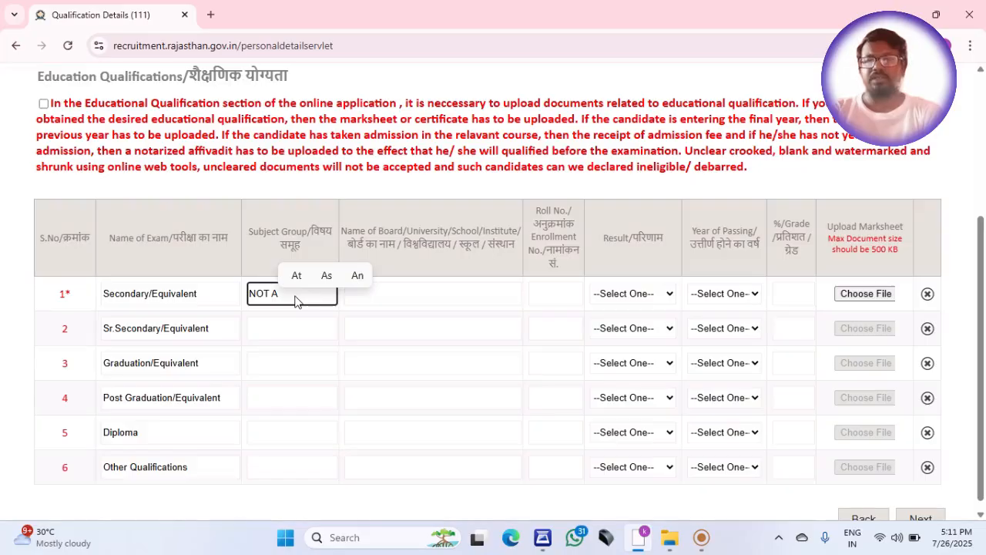
text(APP)
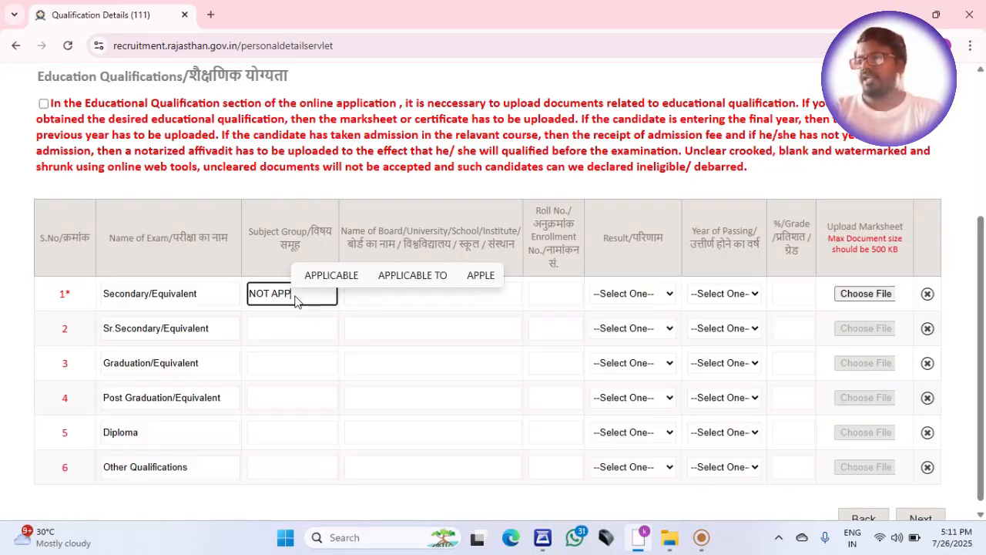
click(314, 274)
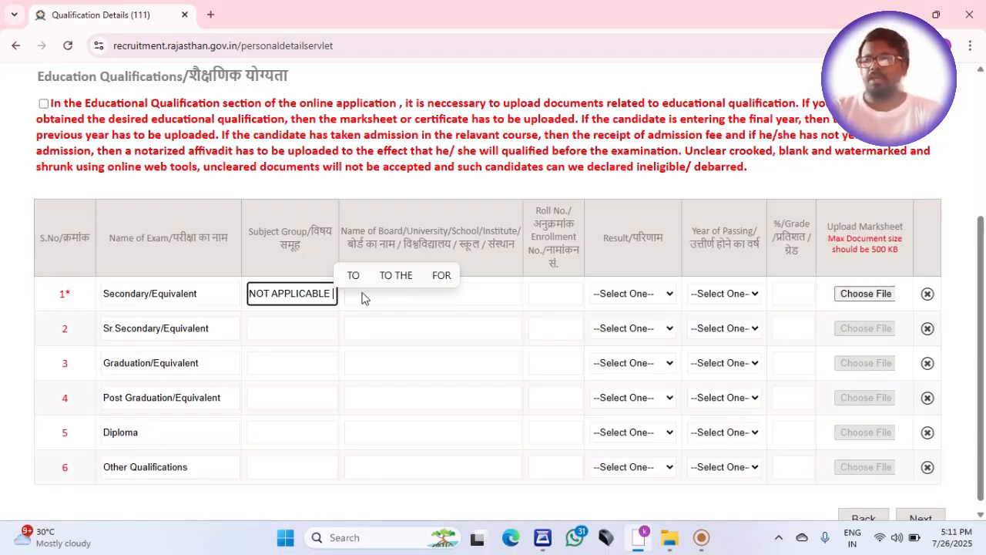
- Enter BSER as the board for the Secondary/Equivalent exam and fill in its roll number
click(506, 294)
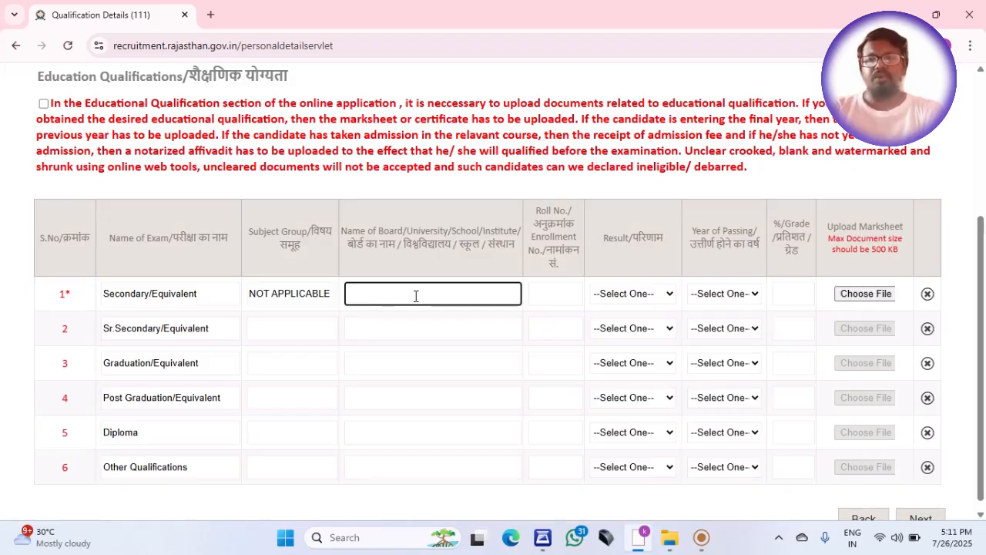
text(SER)
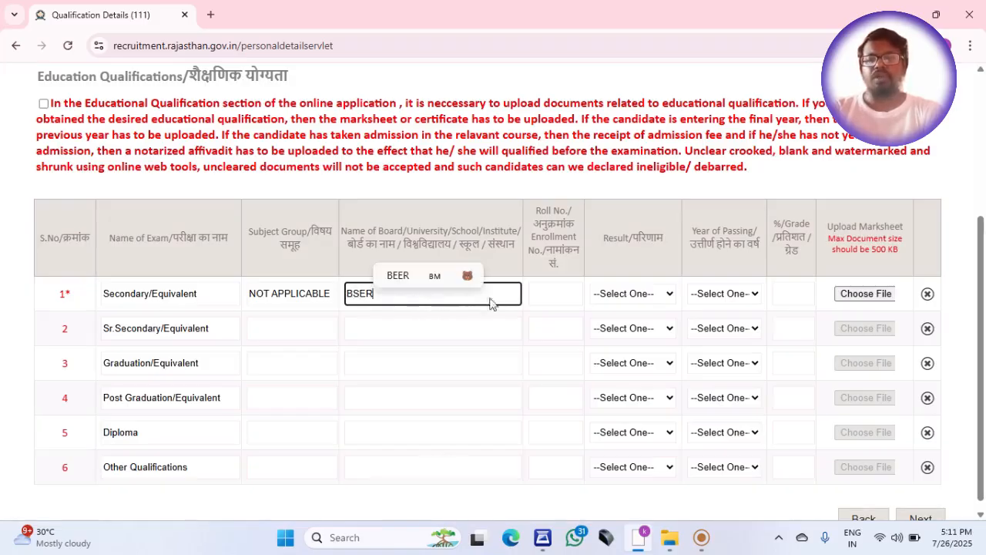
click(565, 296)
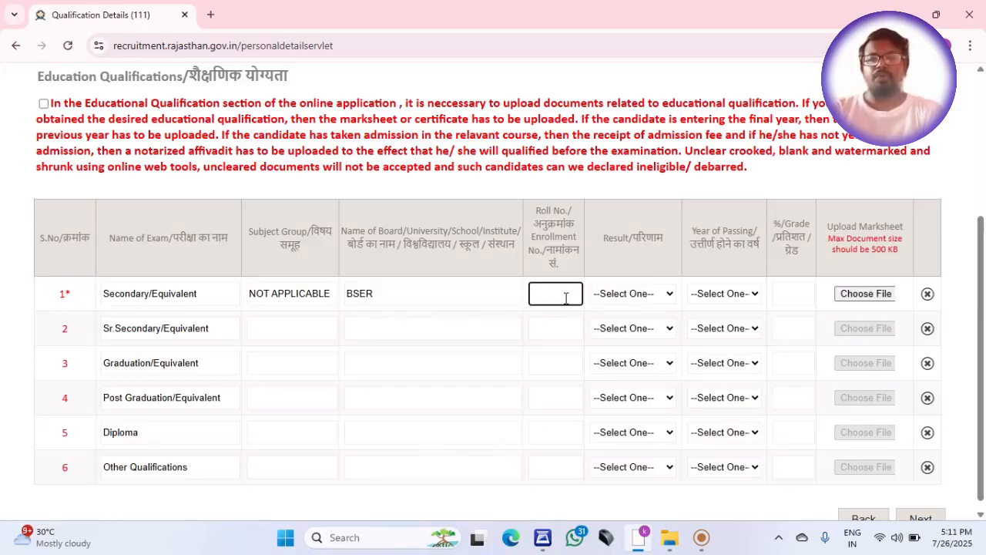
text(12)
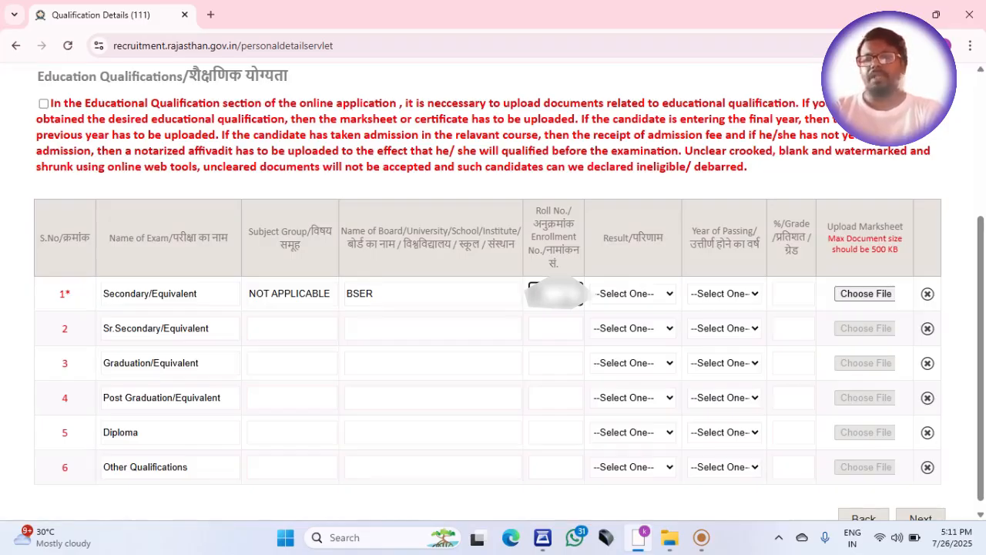
text(34)
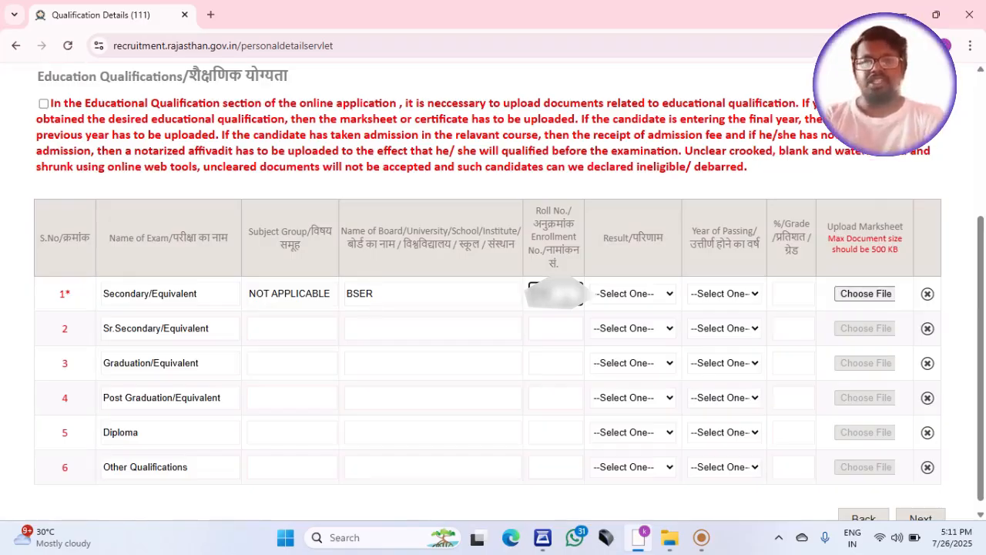
text(56)
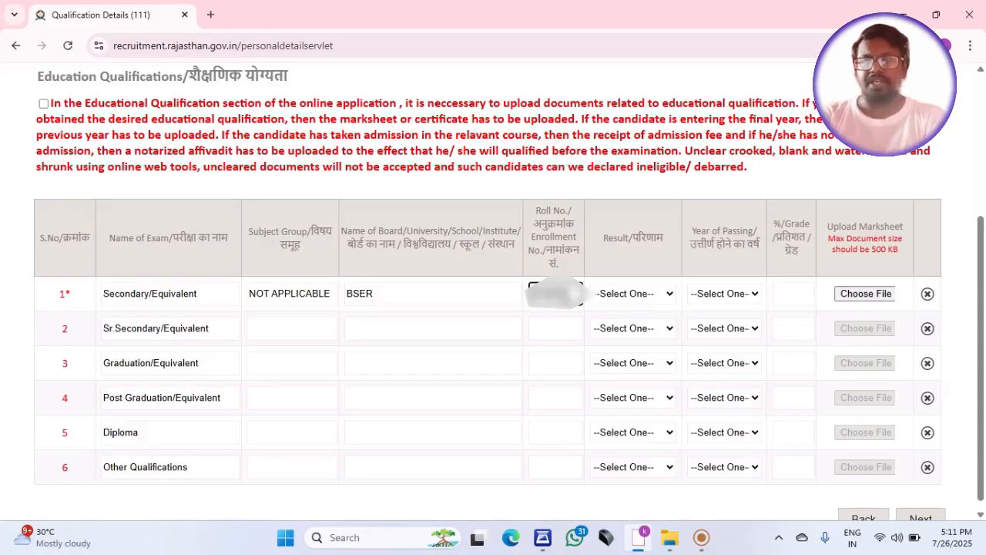
- Set the Secondary/Equivalent result type to Percentage, with 2019 as the year of passing and 42.67 as the percentage
click(670, 294)
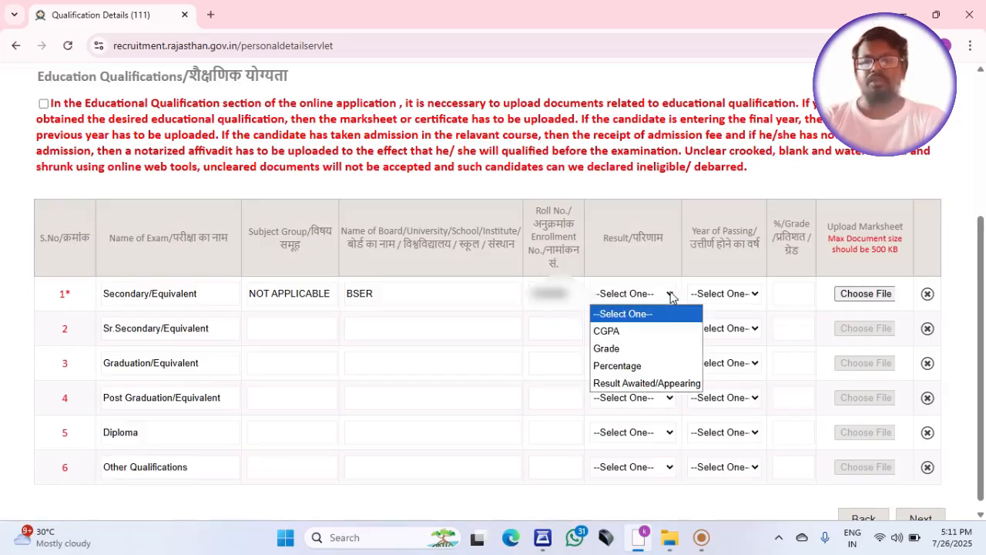
click(634, 365)
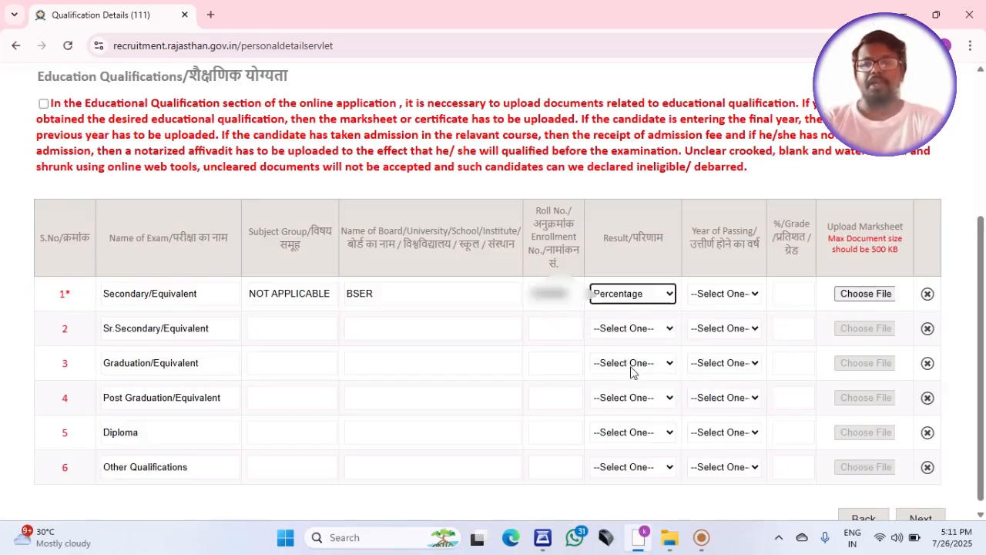
click(746, 293)
scroll(746, 270, down, 1)
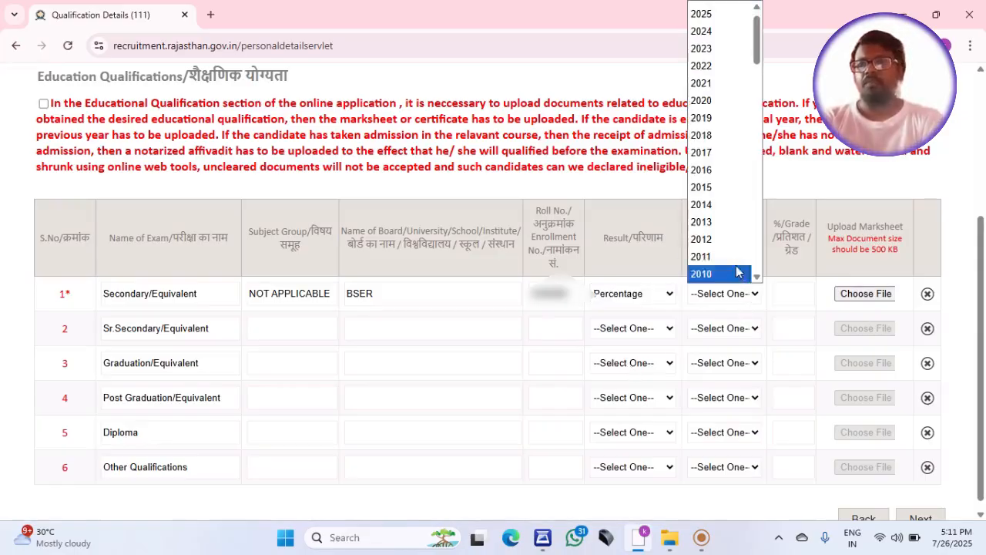
click(709, 121)
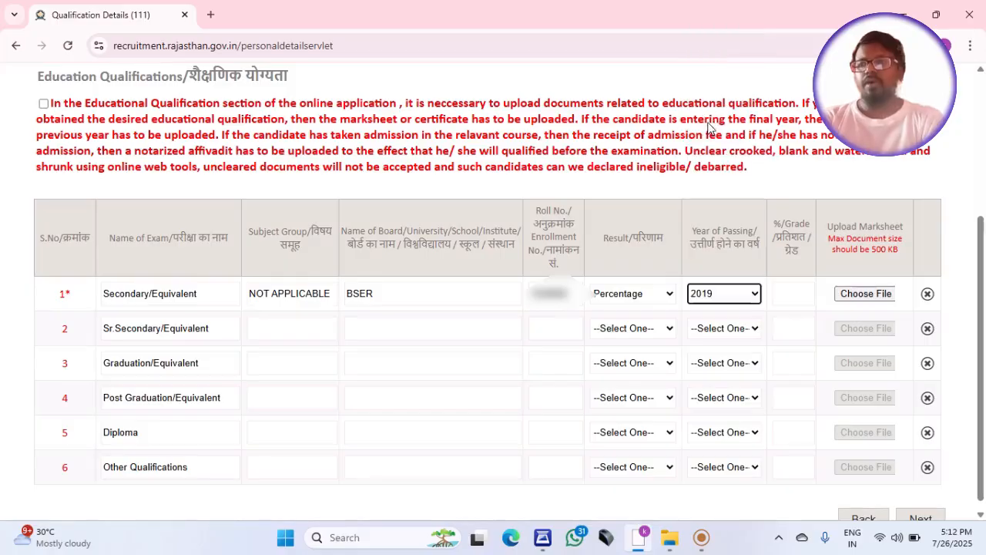
click(797, 303)
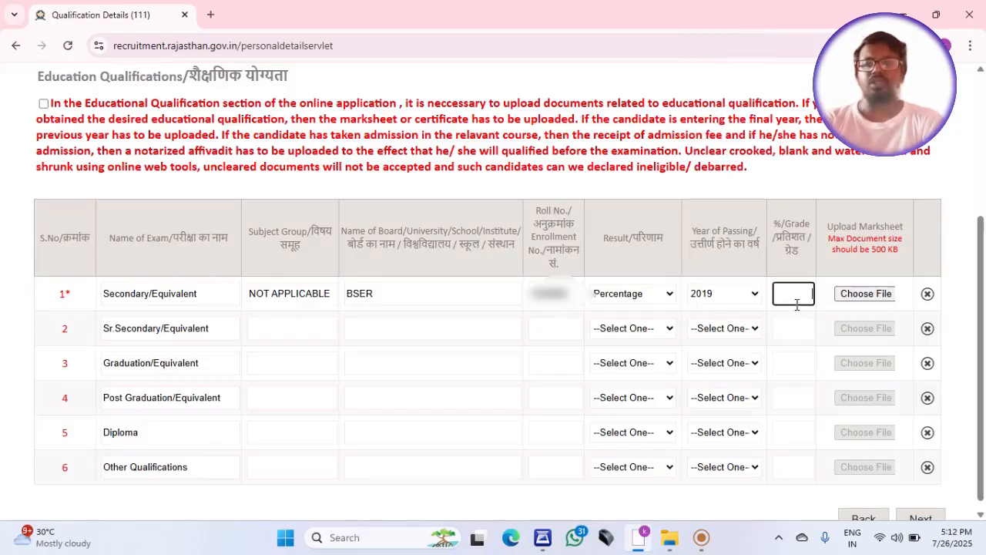
text(42)
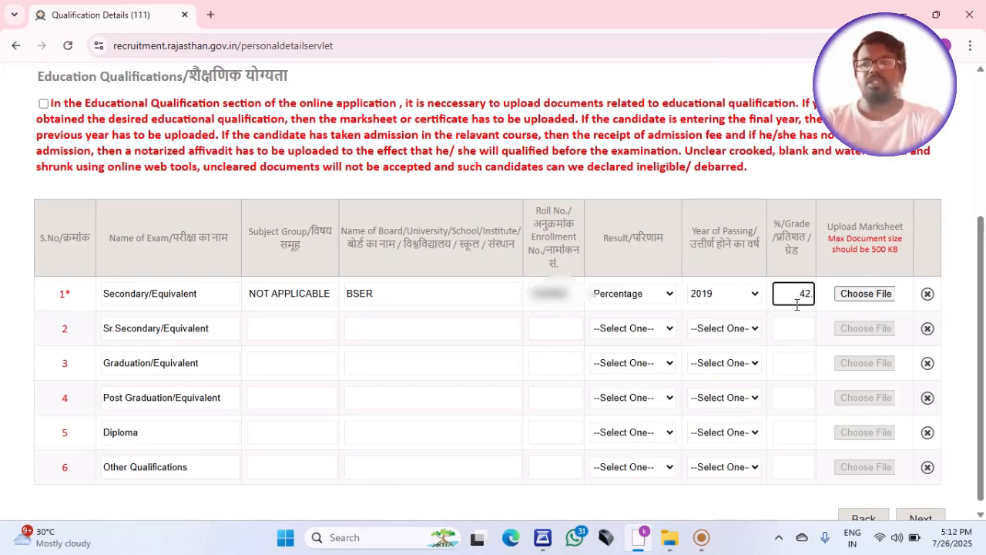
text(.67)
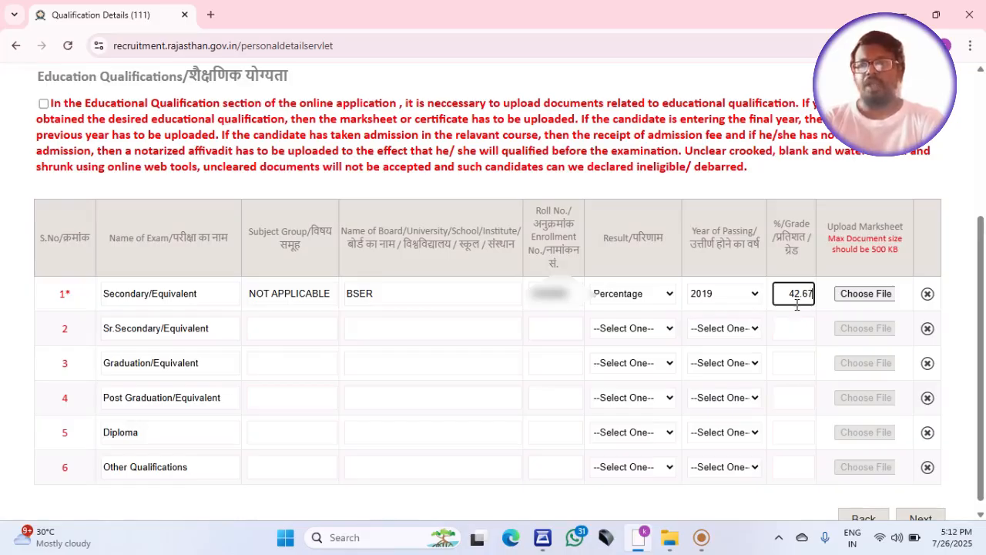
- Upload the class X marksheet PDF for the Secondary/Equivalent exam and continue to the identification and enclosure section
click(866, 293)
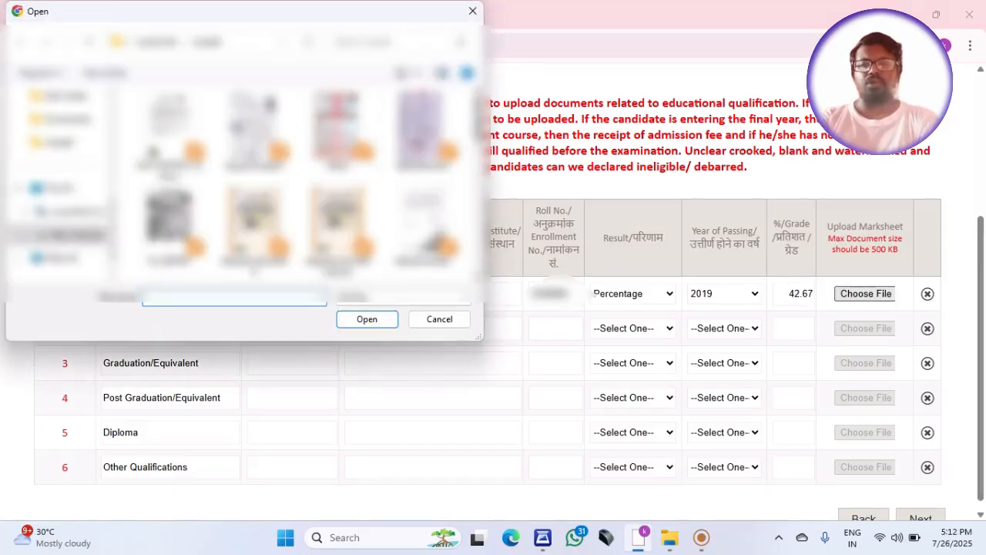
scroll(300, 177, down, 3)
scroll(479, 223, down, 5)
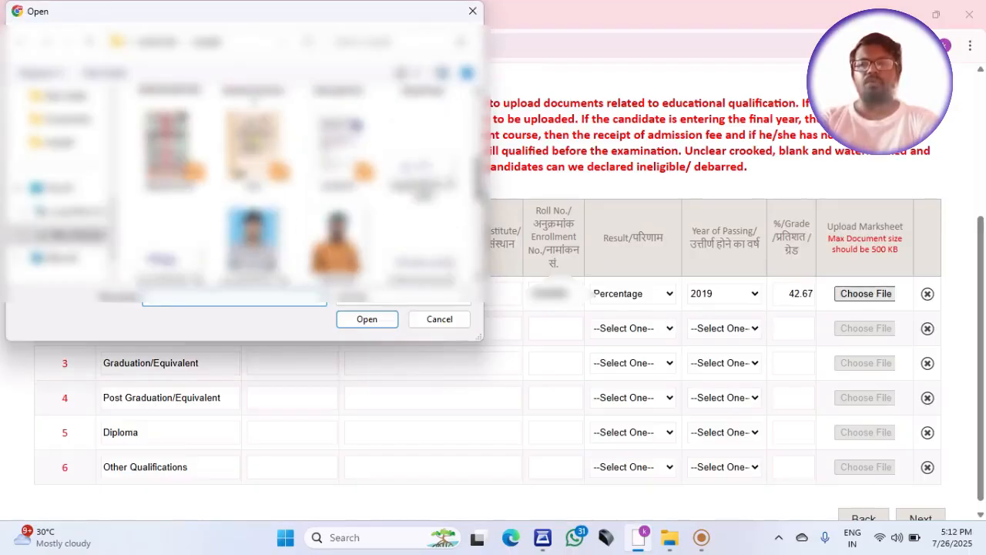
drag(492, 243, 491, 276)
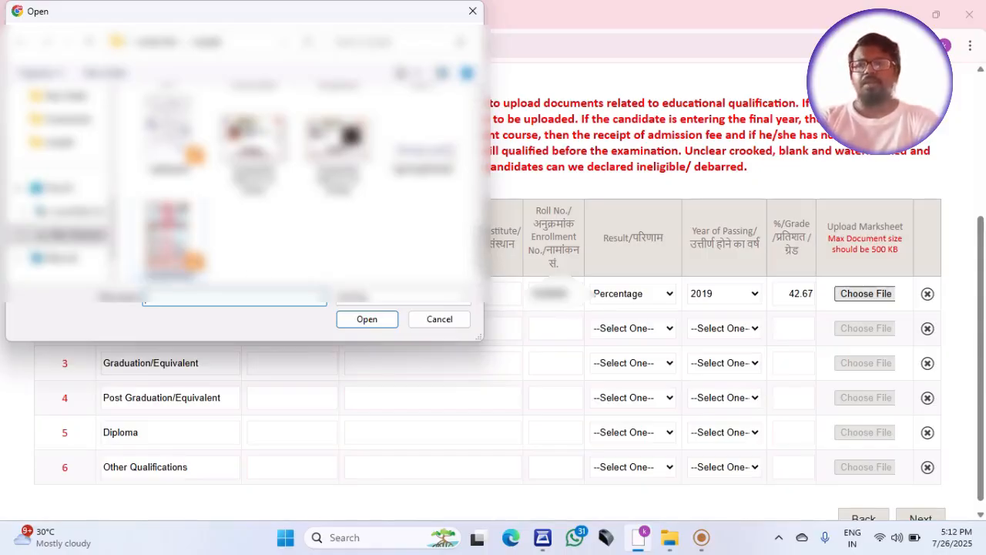
click(170, 237)
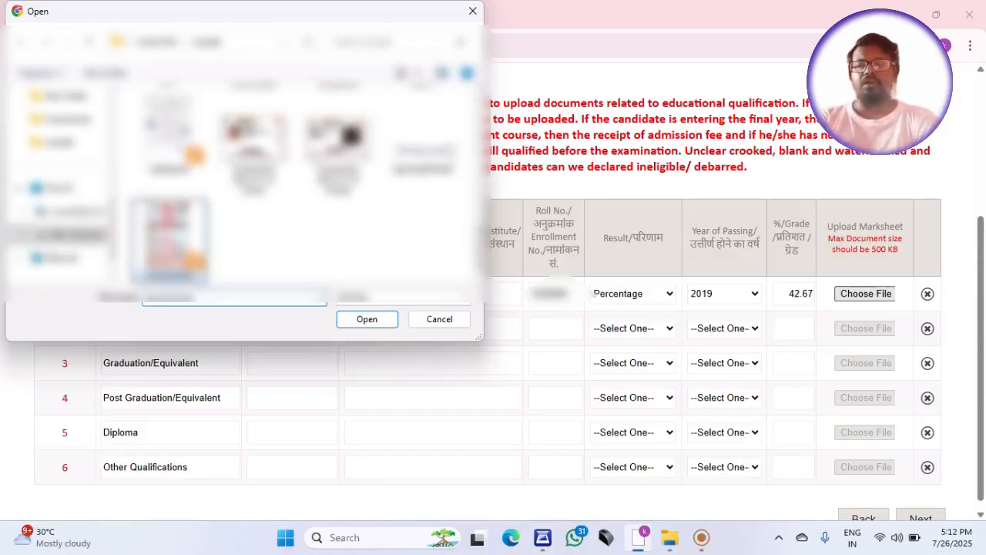
click(367, 319)
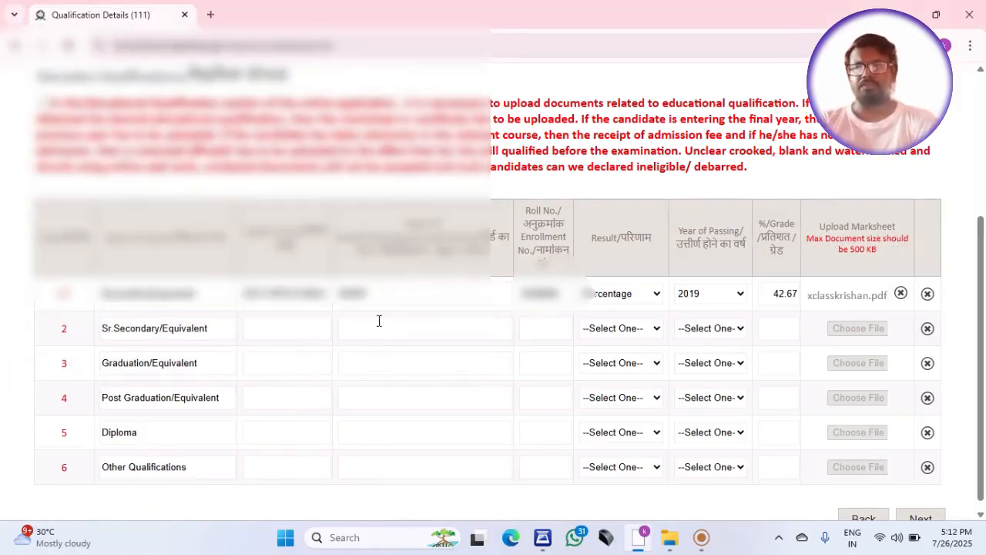
click(920, 510)
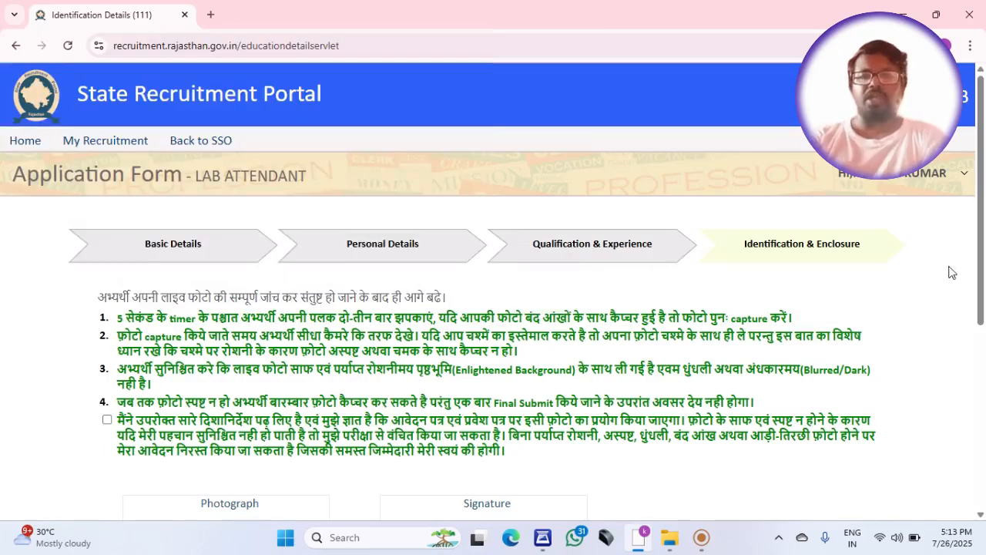
- Accept the declaration that the live photo guidelines have been read
scroll(152, 215, down, 2)
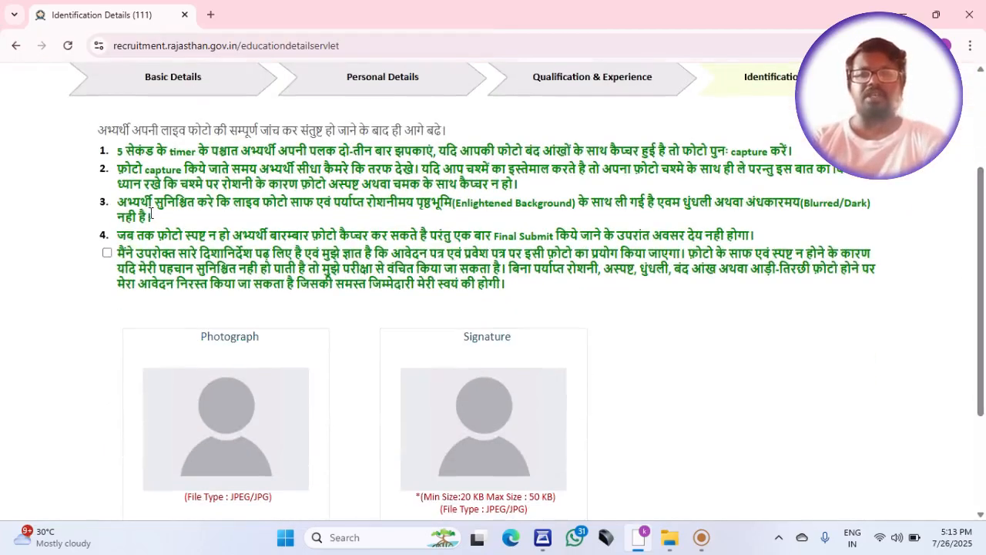
click(107, 252)
scroll(984, 374, down, 2)
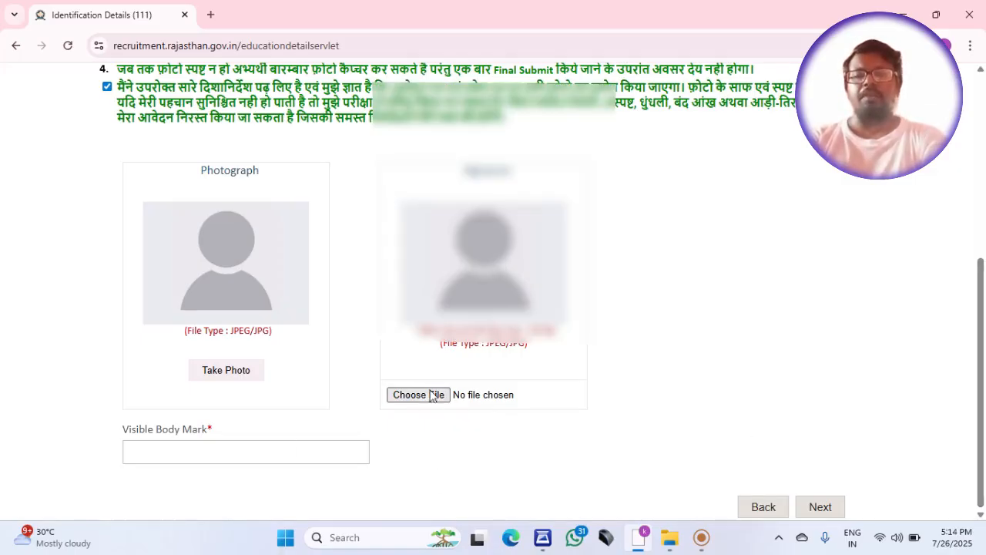
- Enter A MOLE ON LEFT PALM as the visible body mark
click(262, 454)
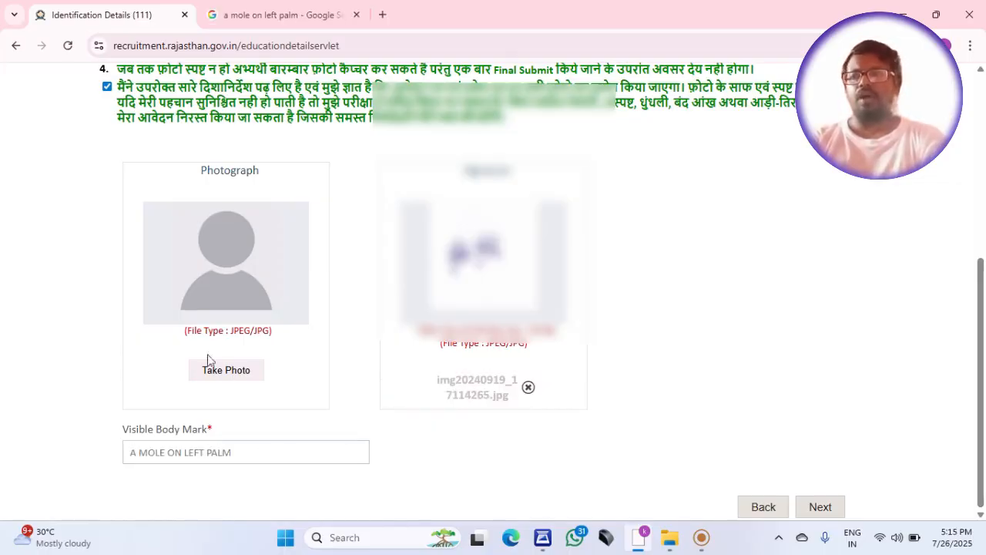
click(223, 369)
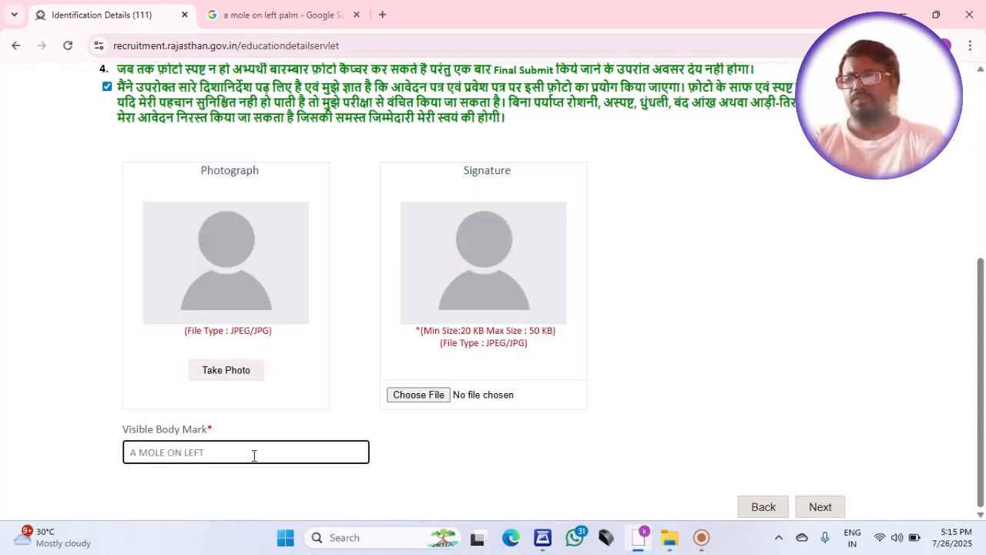
text(PALM)
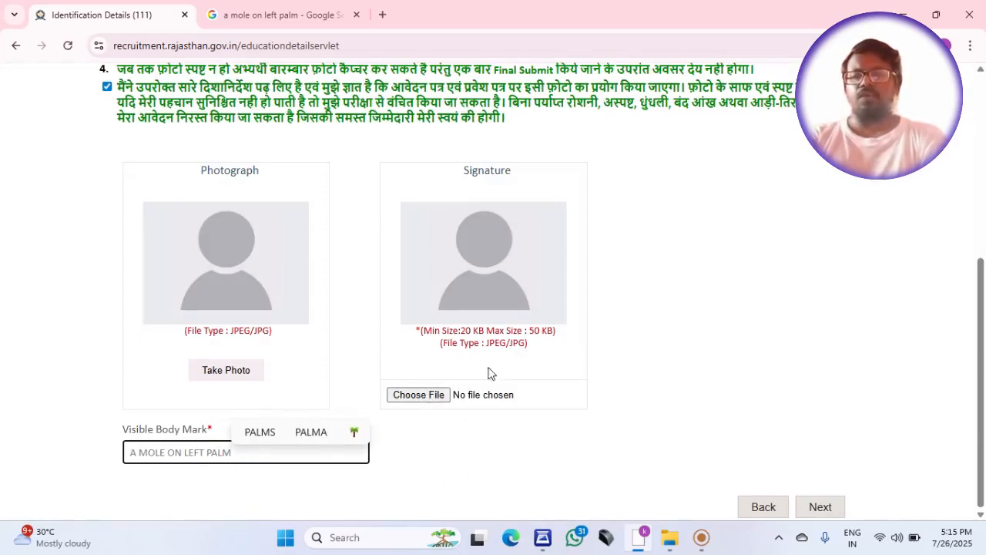
- Upload the signature image img20240919_17114265.jpg and capture the candidate's live photograph
click(421, 403)
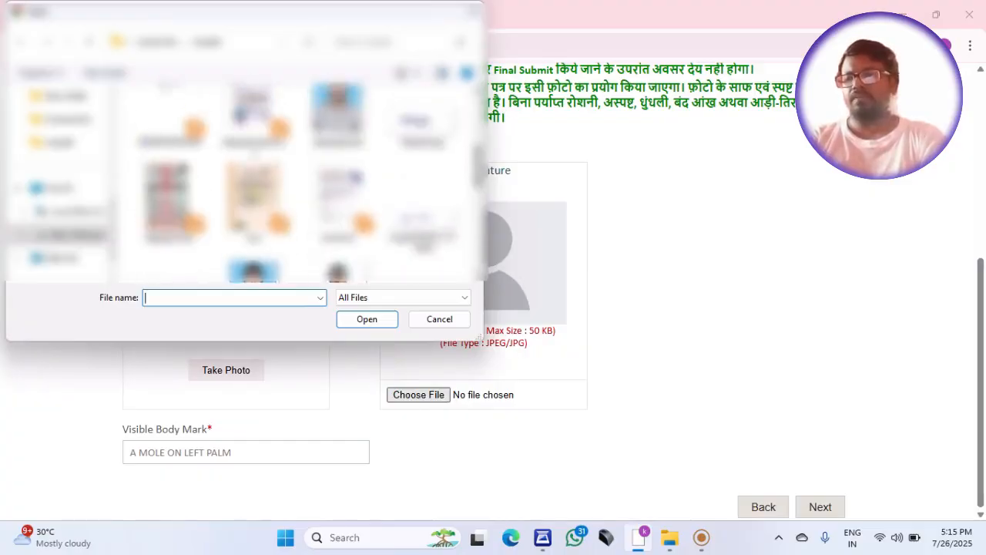
click(423, 127)
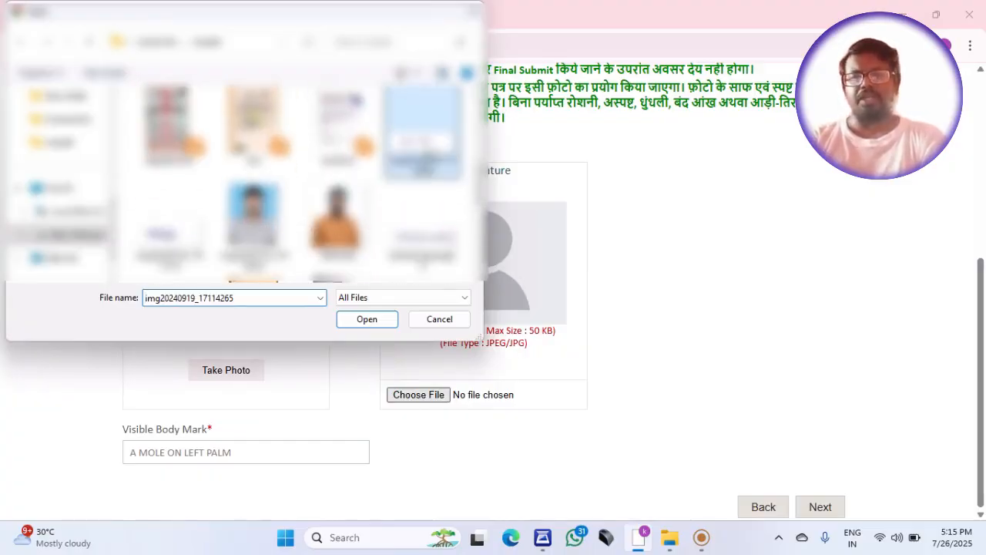
click(365, 322)
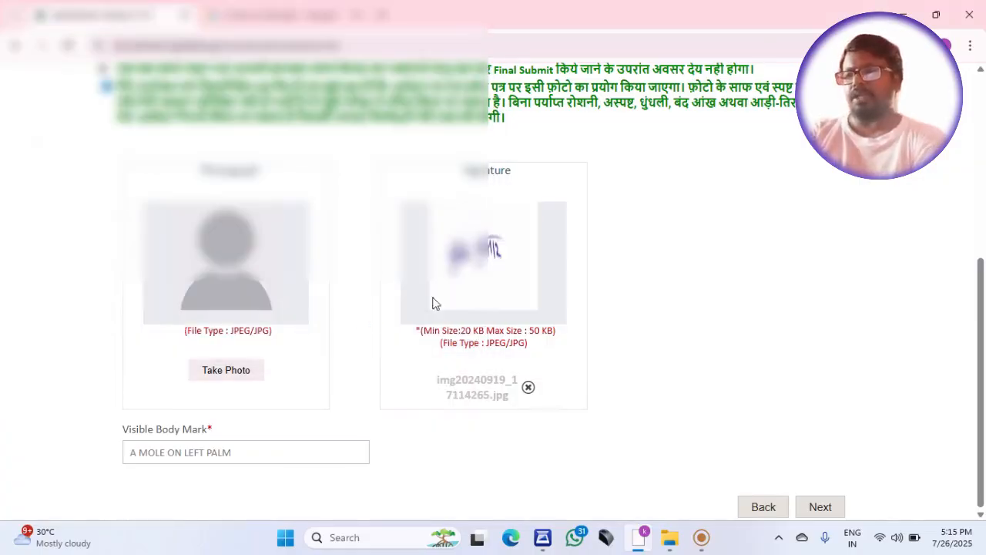
click(225, 368)
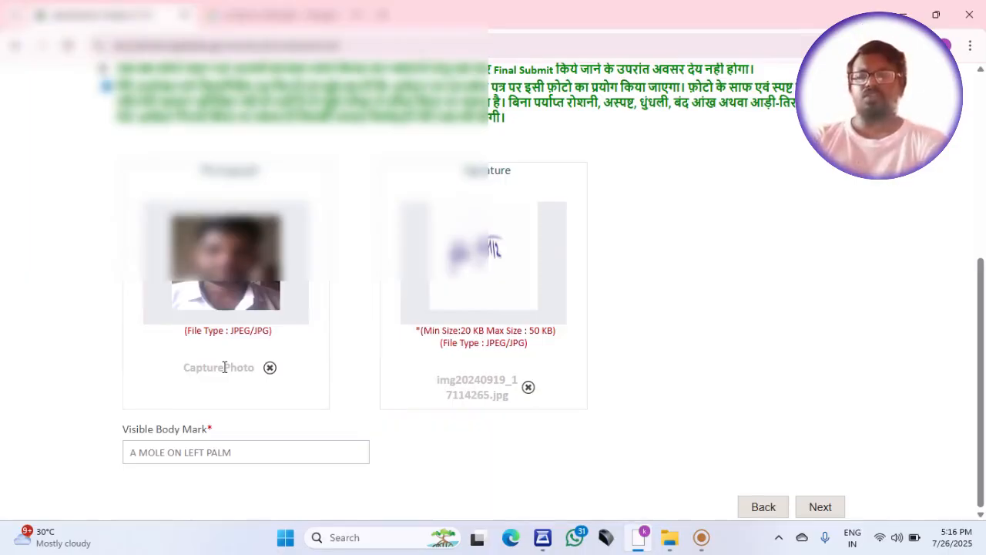
- Proceed to the application preview and accept the declaration at the end of the form
click(820, 507)
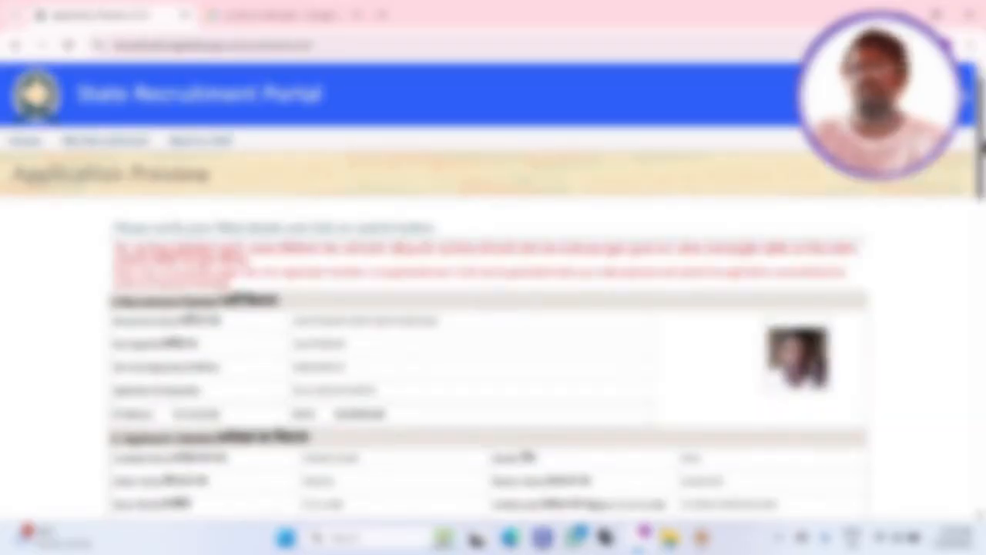
drag(981, 146, 984, 445)
click(128, 306)
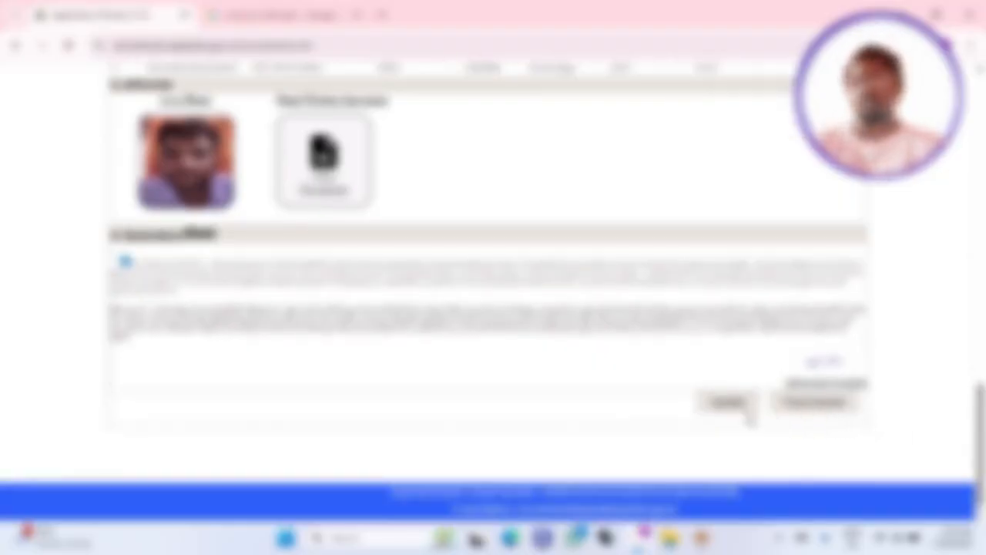